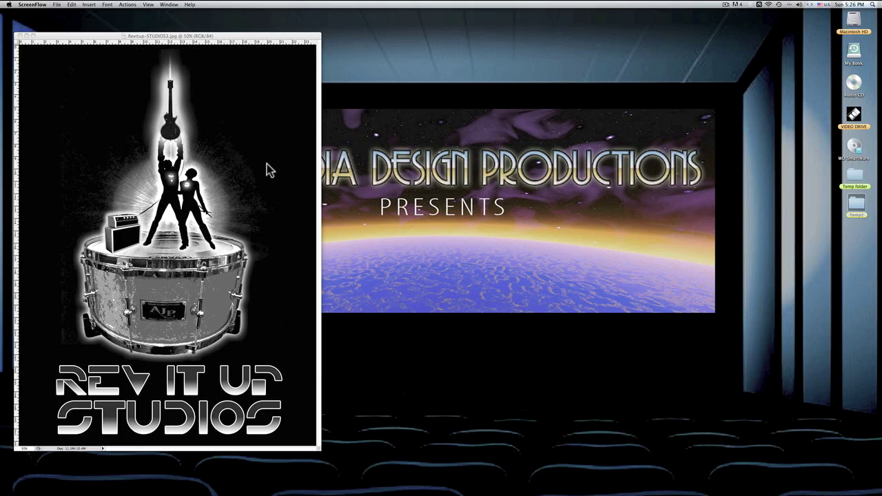
- Activate Photoshop by clicking the Revitup-STUDIOS3.jpg poster window so its workspace shows
click(251, 153)
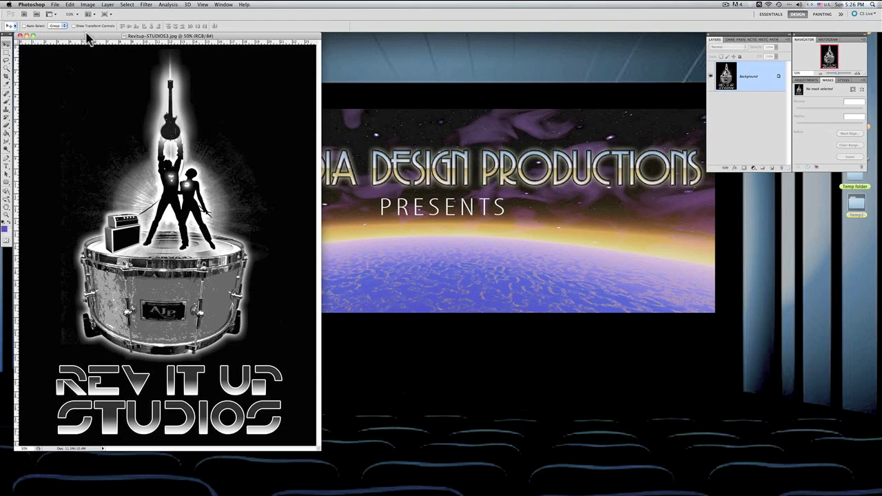
- Browse the Image menu's Mode and Image Rotation submenus, then move down to Image Size
click(88, 5)
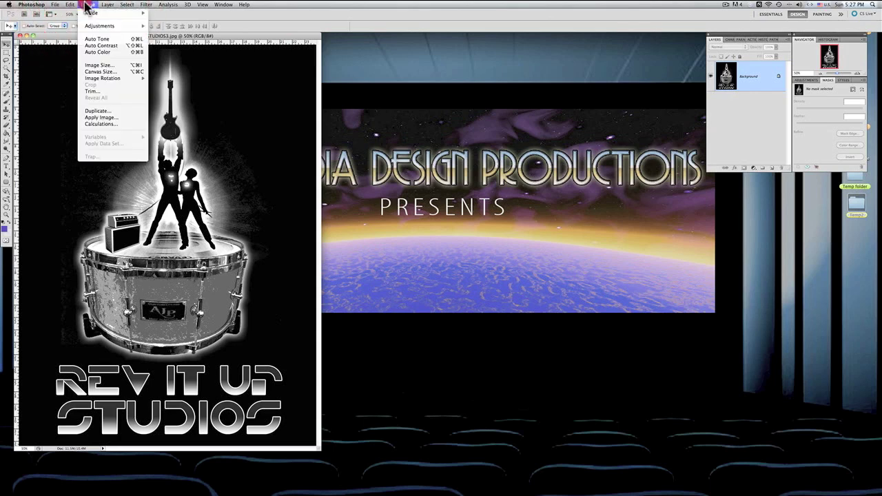
mouse_move(88, 14)
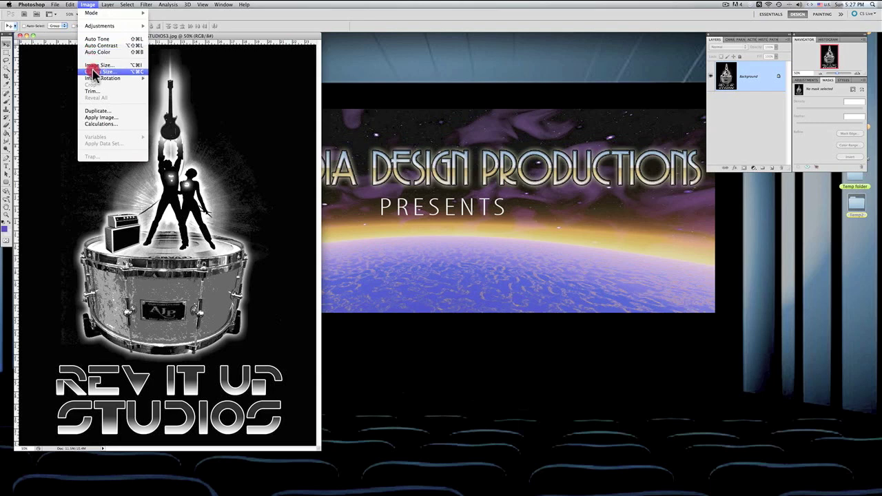
mouse_move(115, 82)
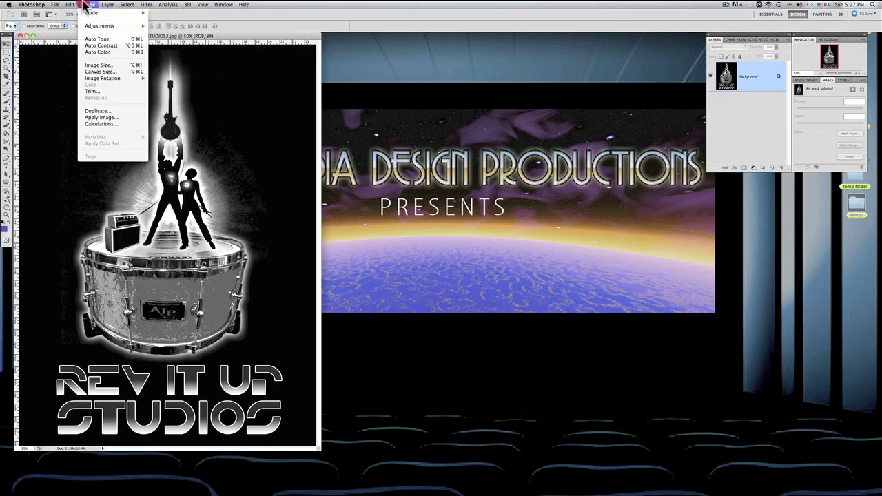
click(87, 5)
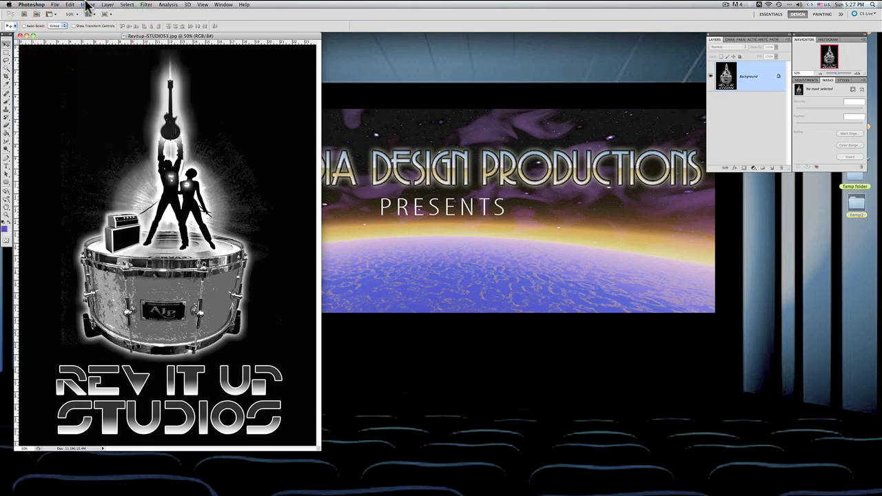
click(88, 5)
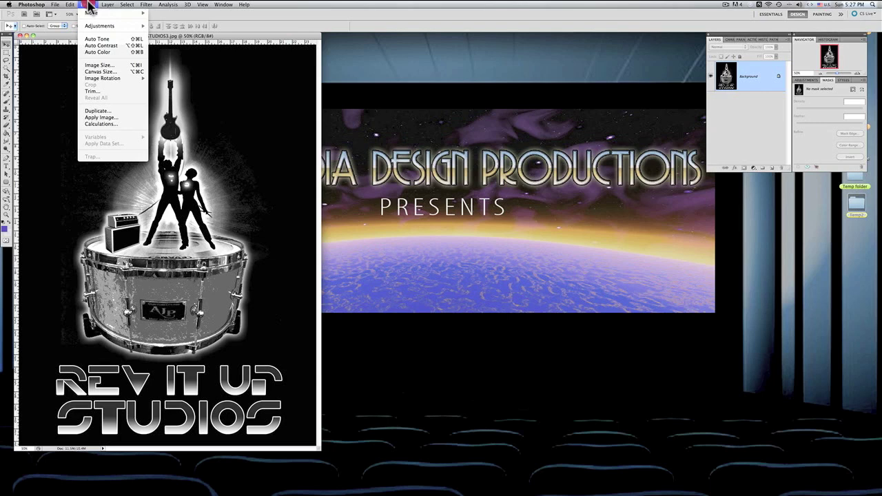
click(89, 6)
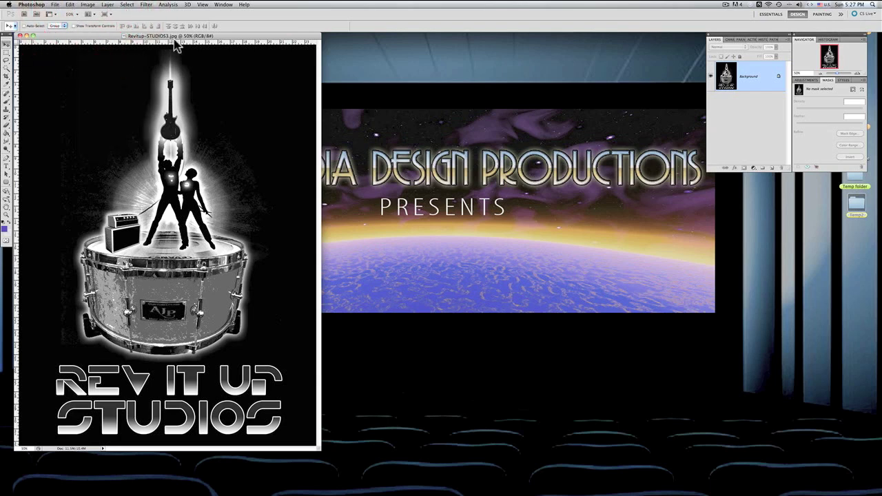
click(92, 4)
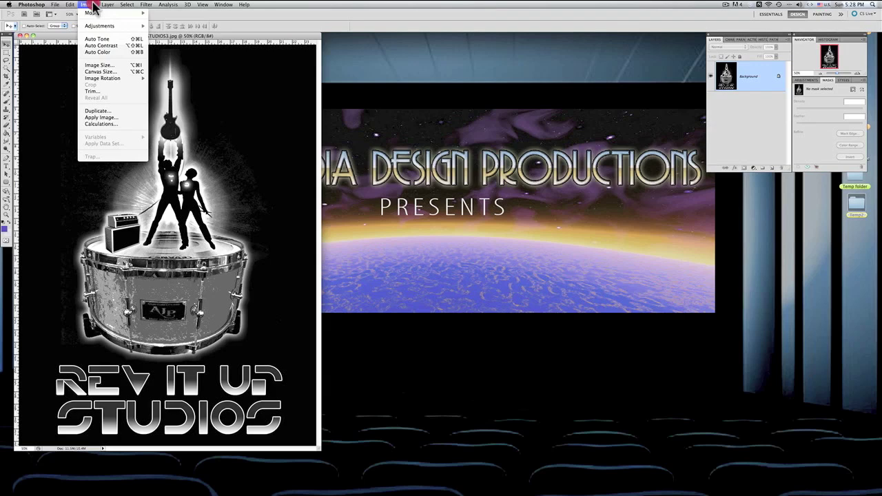
mouse_move(93, 8)
mouse_down()
mouse_move(102, 68)
mouse_move(139, 67)
mouse_move(120, 24)
mouse_move(94, 9)
mouse_move(93, 34)
mouse_move(112, 34)
mouse_move(111, 66)
mouse_move(125, 70)
mouse_up()
- Open Image Size, inspect width 1724 and height 2132 pixels at 72 ppi, then cancel
click(123, 67)
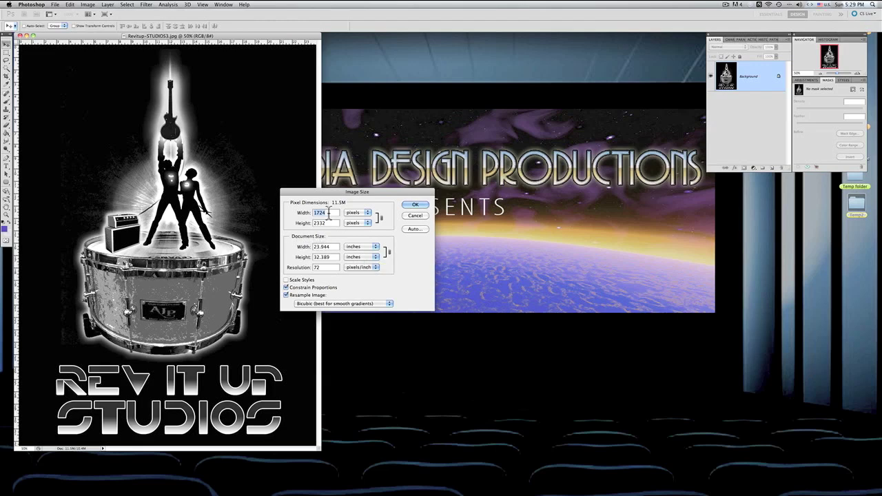
drag(330, 196, 372, 187)
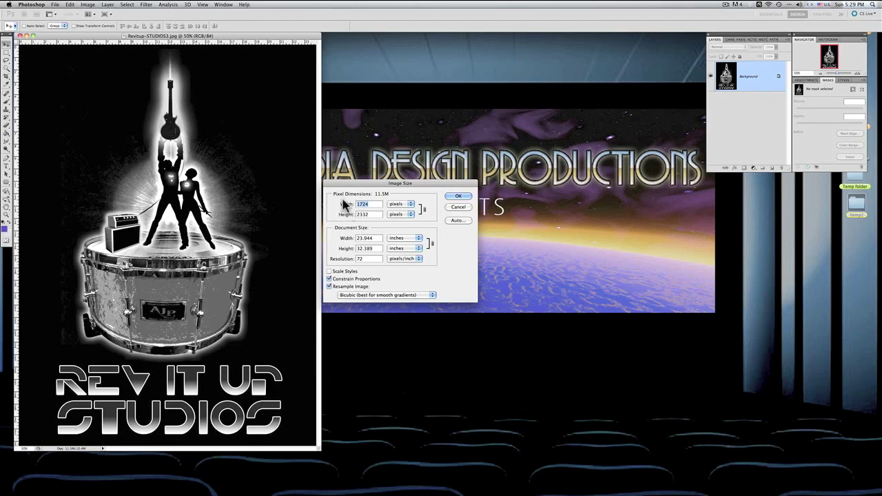
key(BackSpace)
double_click(372, 204)
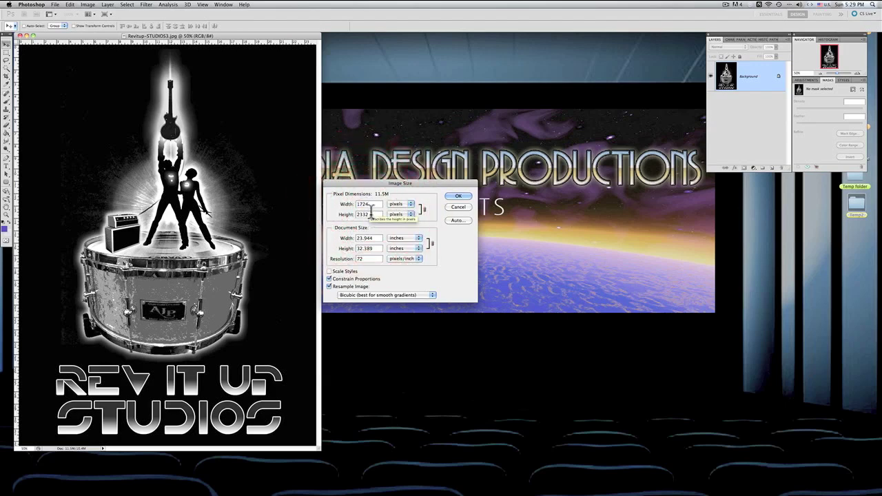
click(371, 214)
click(459, 211)
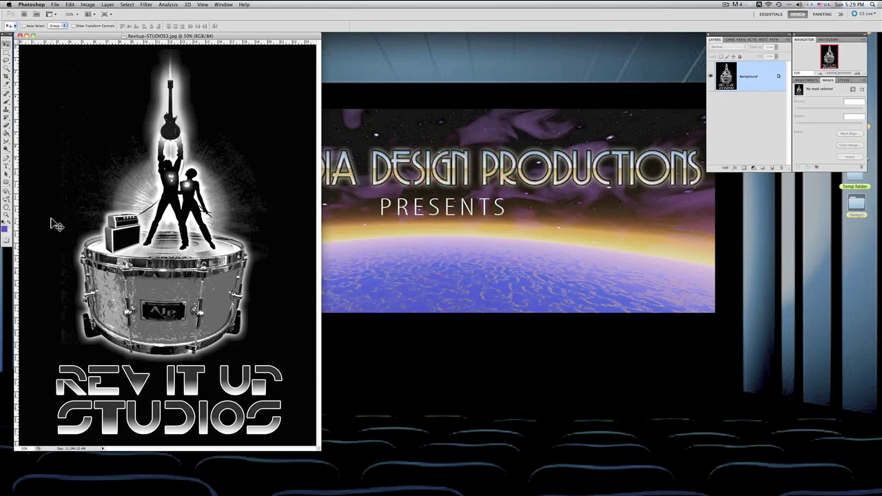
- Zoom into the amplifier until pixels show, then Alt-drag back out to about 37.7%
click(6, 214)
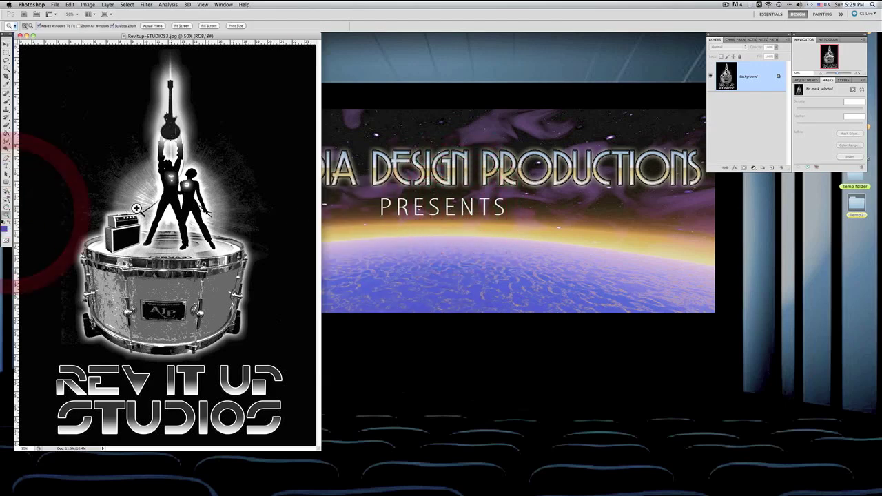
drag(137, 208, 244, 289)
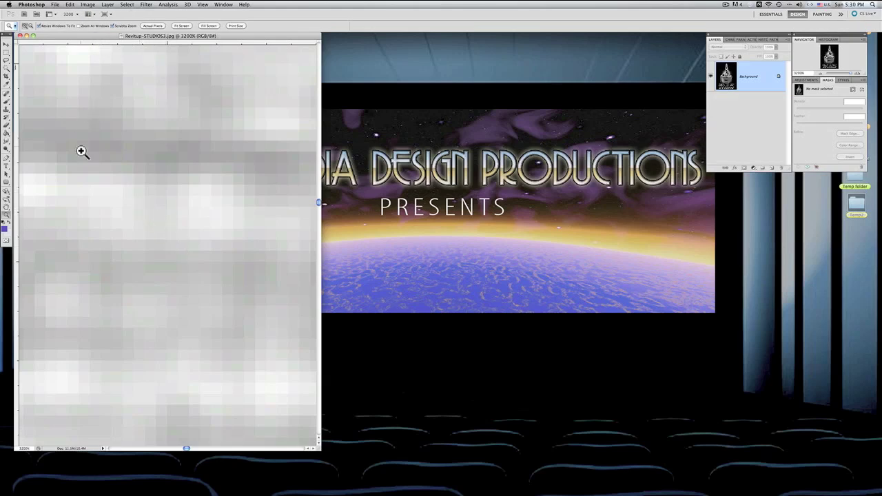
alt+click(134, 197)
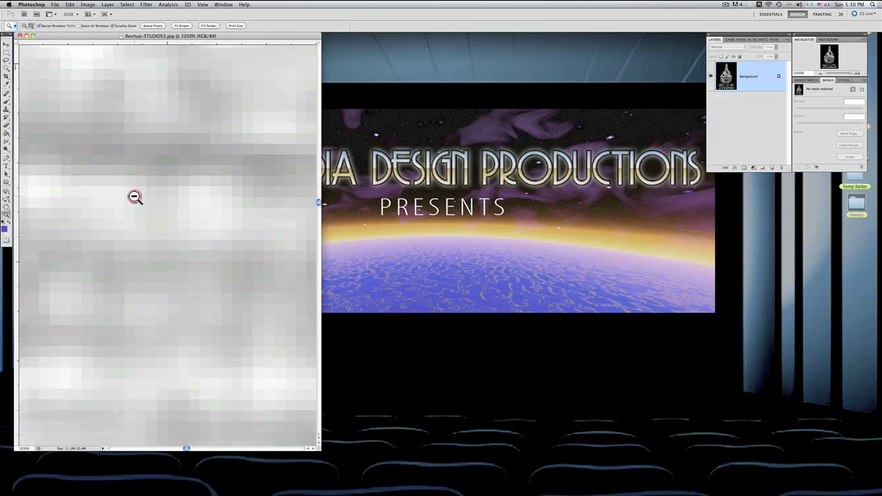
drag(134, 197, 136, 197)
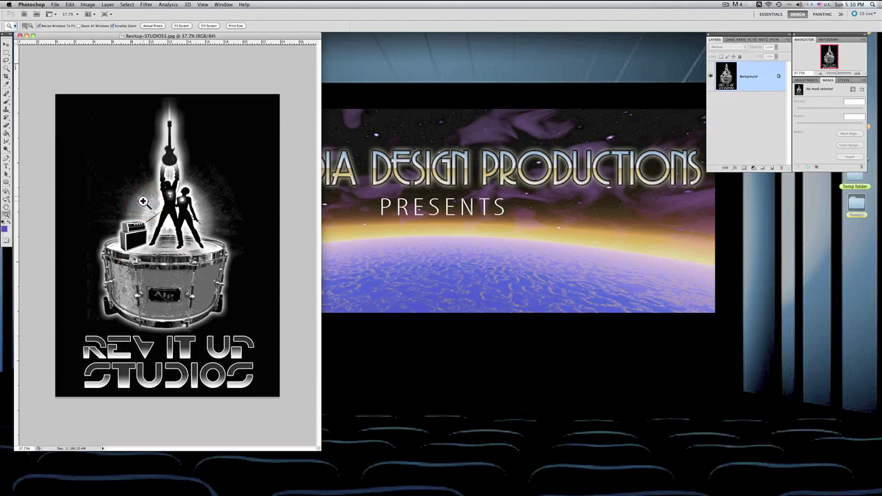
alt+click(143, 200)
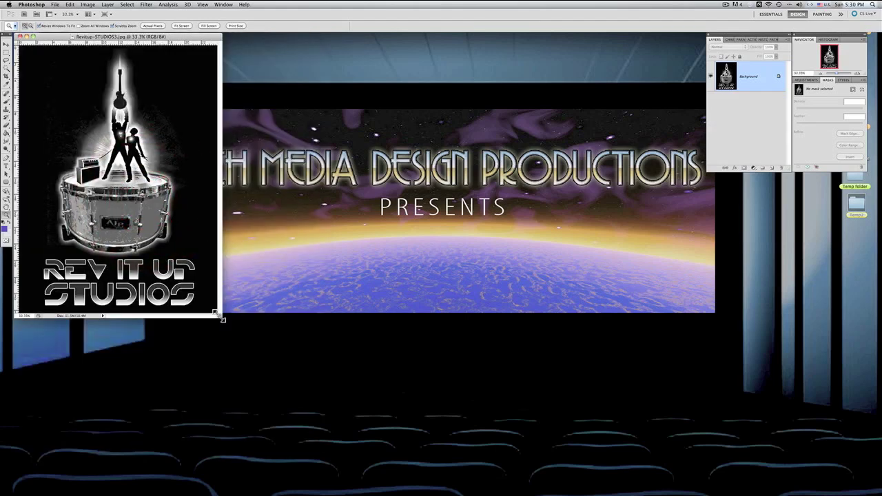
drag(221, 319, 400, 434)
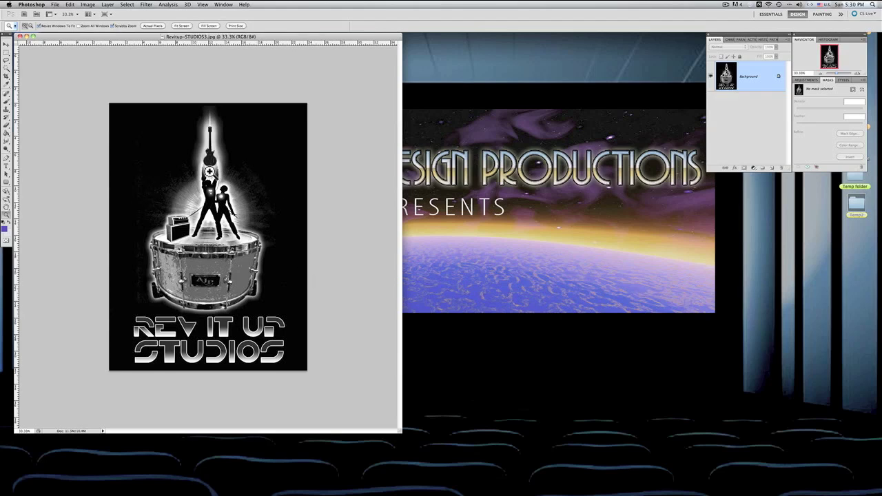
click(91, 5)
click(96, 67)
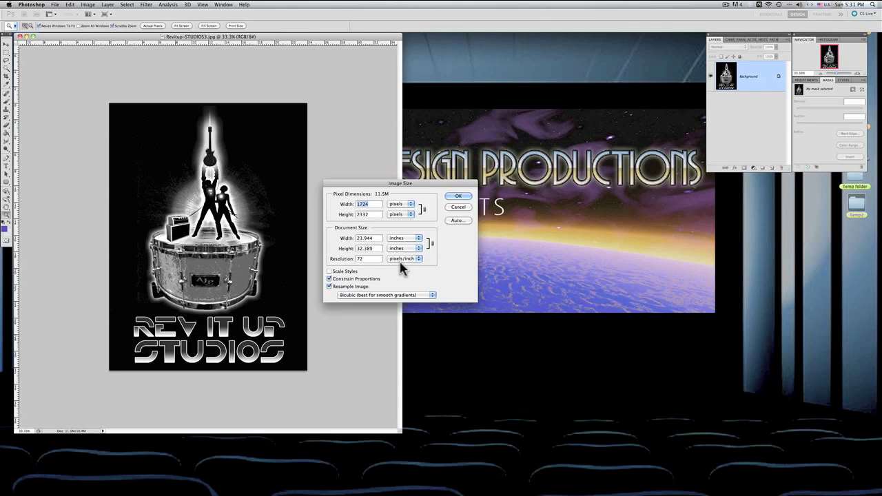
click(460, 207)
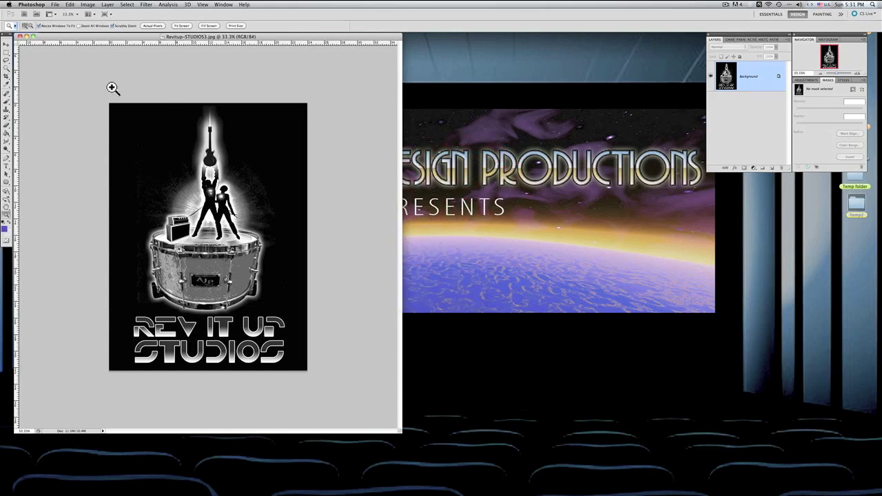
- Start a new document with File > New and bring up its Preset list
click(55, 4)
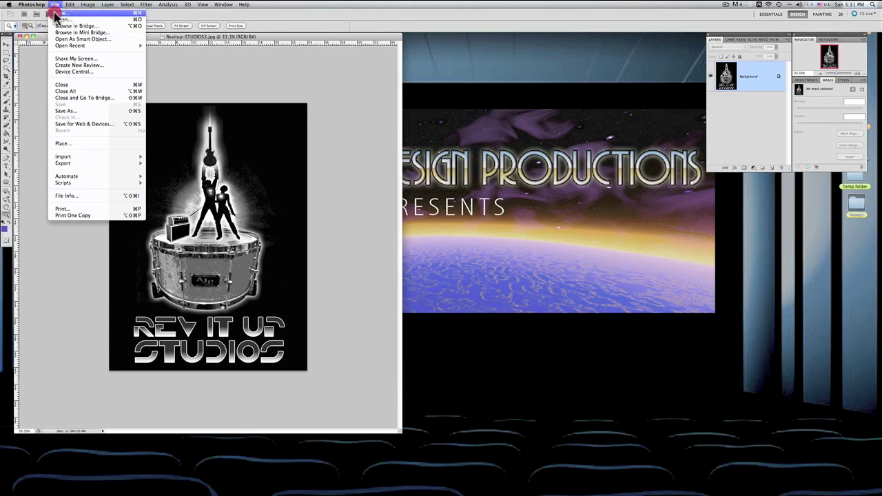
click(76, 15)
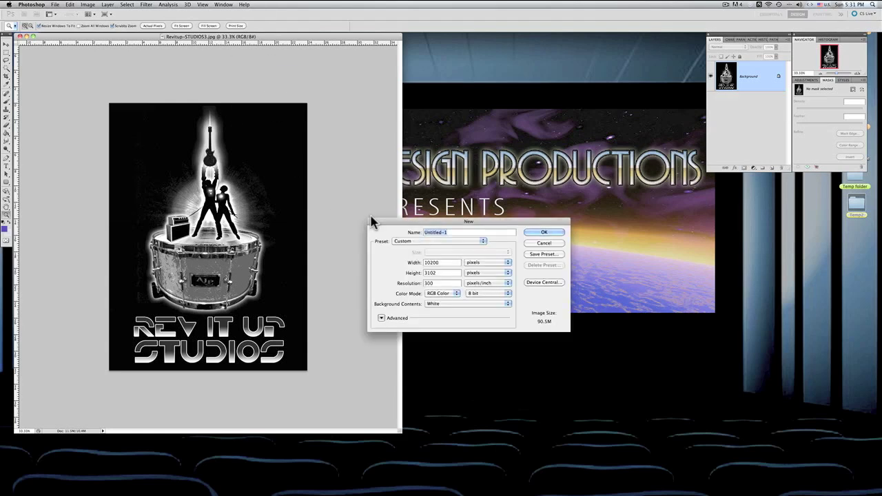
click(450, 243)
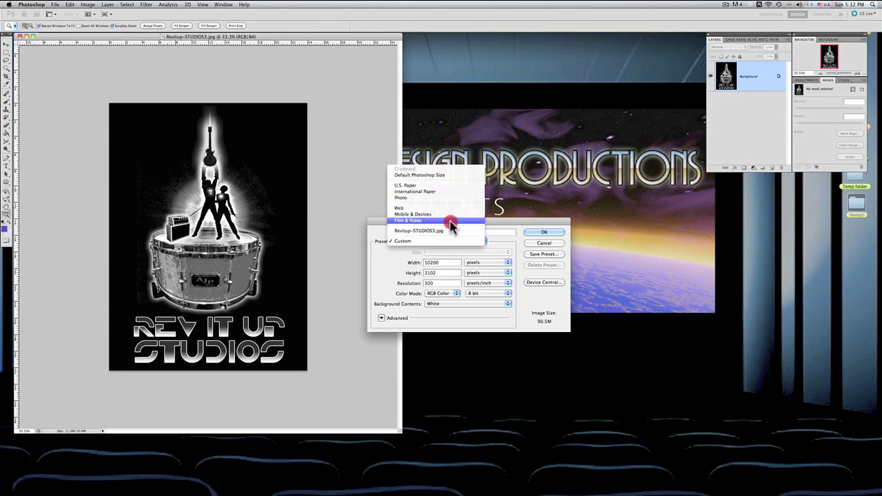
- Choose the Default Photoshop Size preset, 7 × 5 inches at 72 ppi, for the new document
click(452, 177)
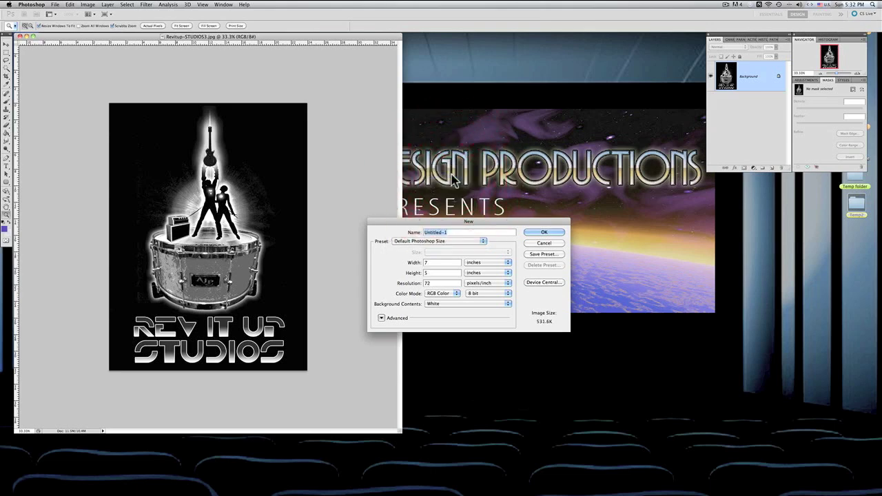
click(444, 295)
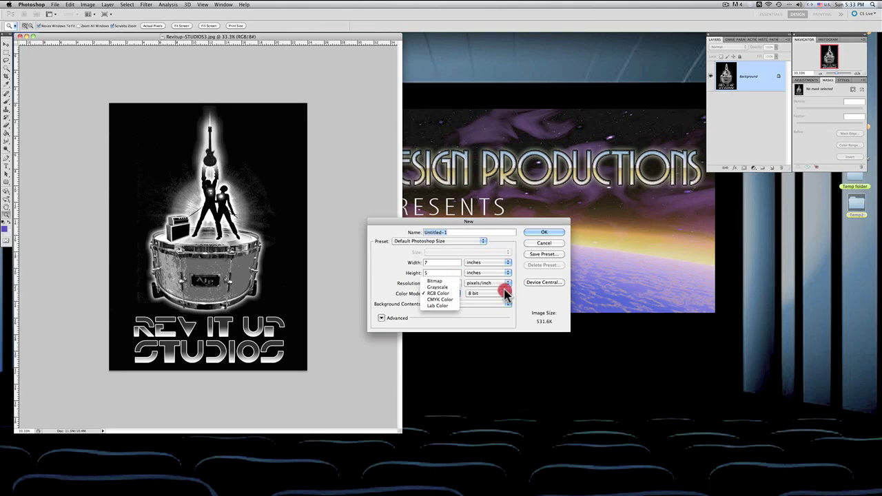
- Browse Grayscale and CMYK Color in the Color Mode list, then set Lab Color
click(516, 309)
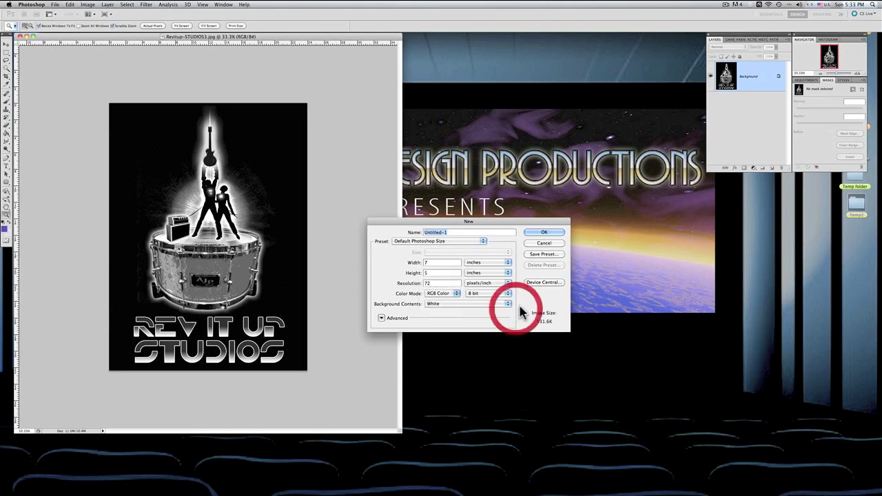
click(445, 296)
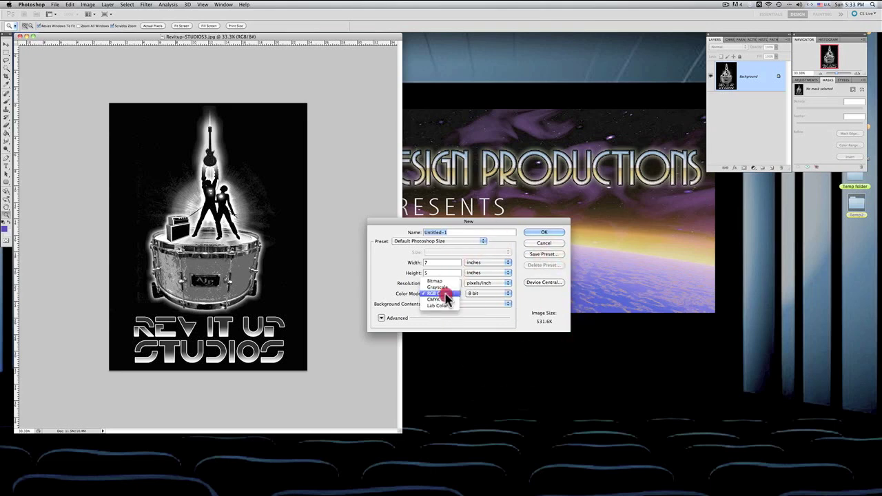
drag(446, 298, 446, 295)
drag(445, 298, 449, 293)
click(448, 308)
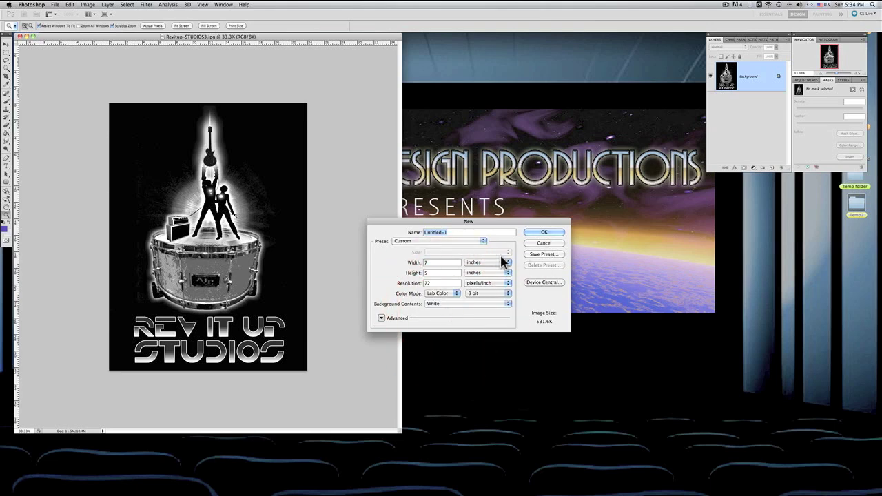
- Set the new document's colour mode back to RGB Color 8 bit
click(450, 292)
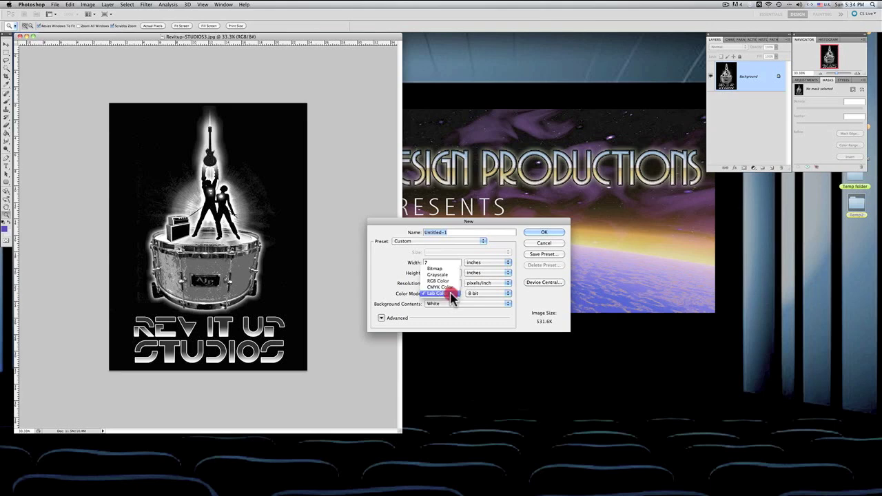
drag(452, 296, 453, 285)
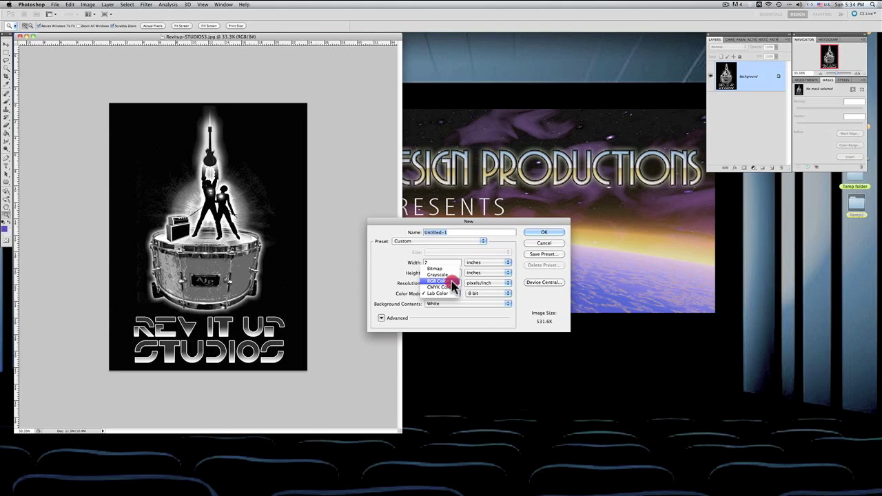
drag(452, 283, 452, 284)
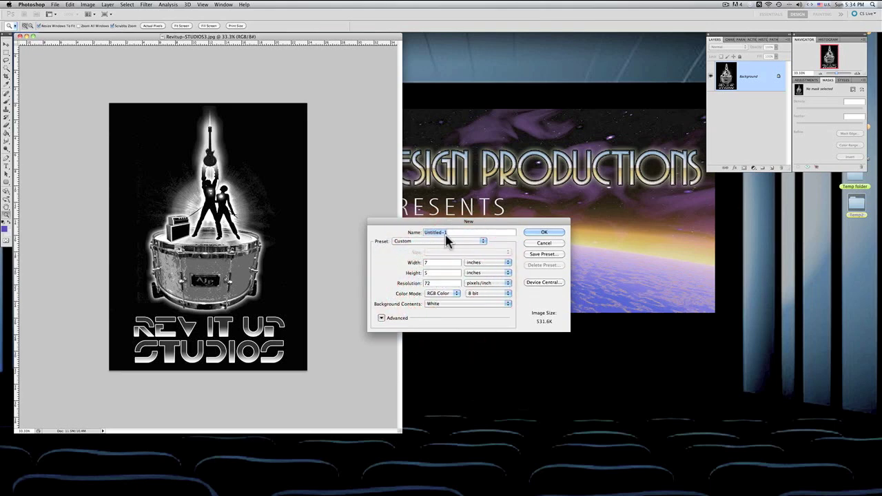
drag(445, 241, 445, 188)
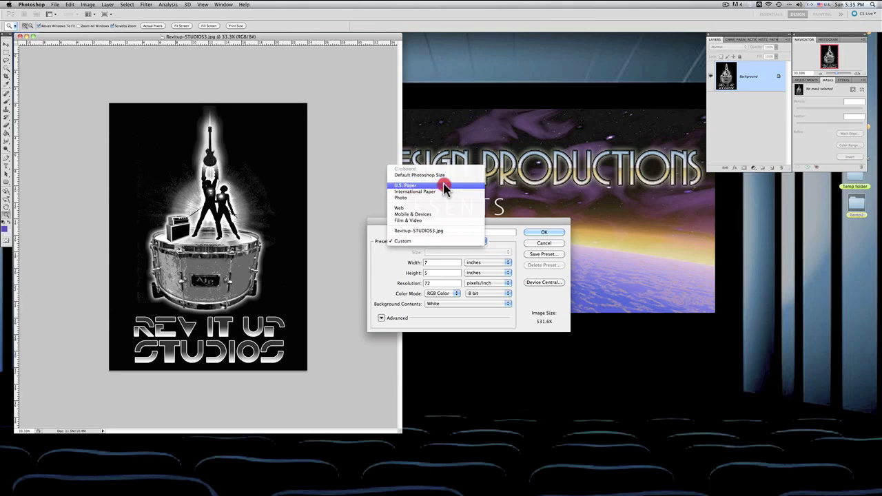
- Apply the U.S. Paper preset: Letter, 8.5 × 11 inches at 300 pixels/inch
drag(445, 188, 445, 188)
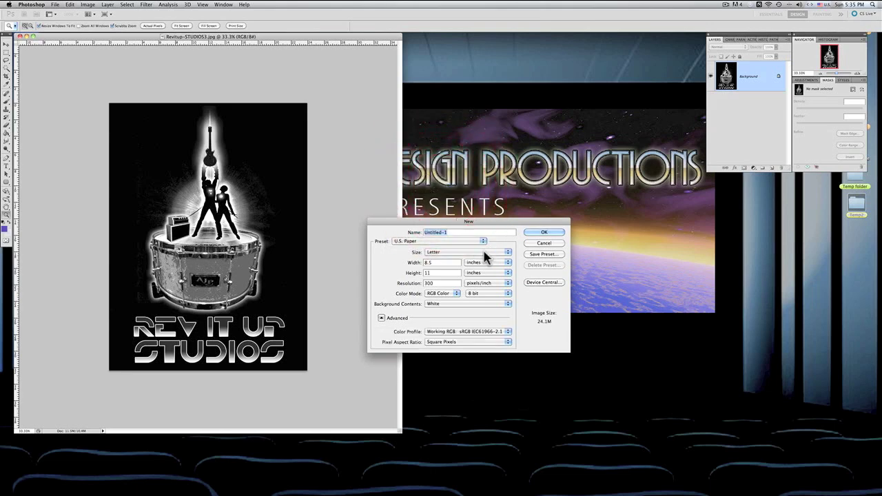
double_click(430, 282)
click(444, 243)
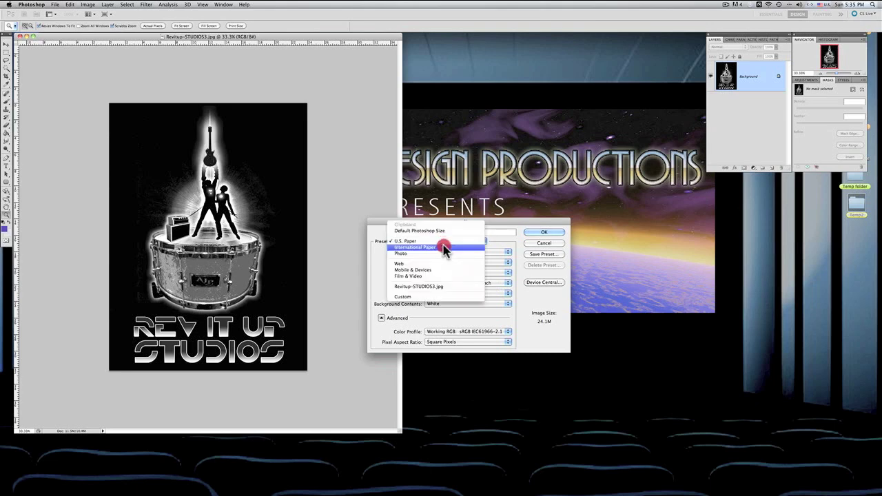
- Apply International Paper A4 in inches (8.268 × 11.693, 300 ppi) and review its paper sizes
click(444, 248)
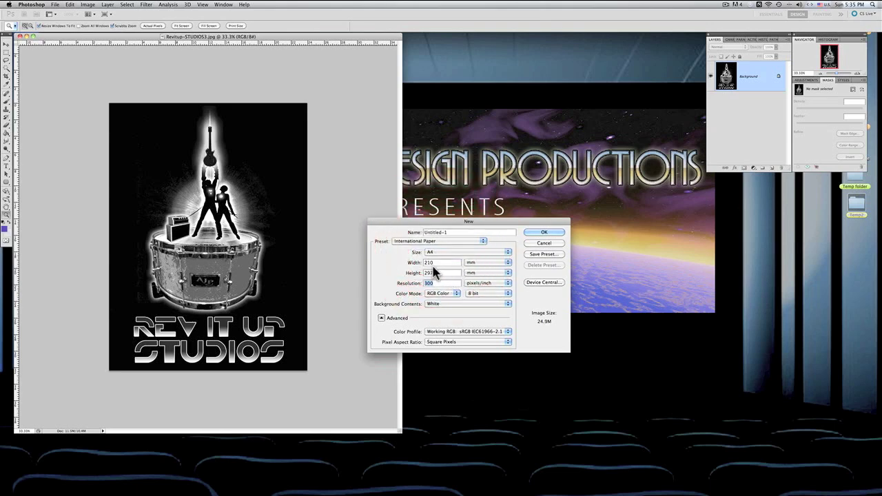
click(473, 264)
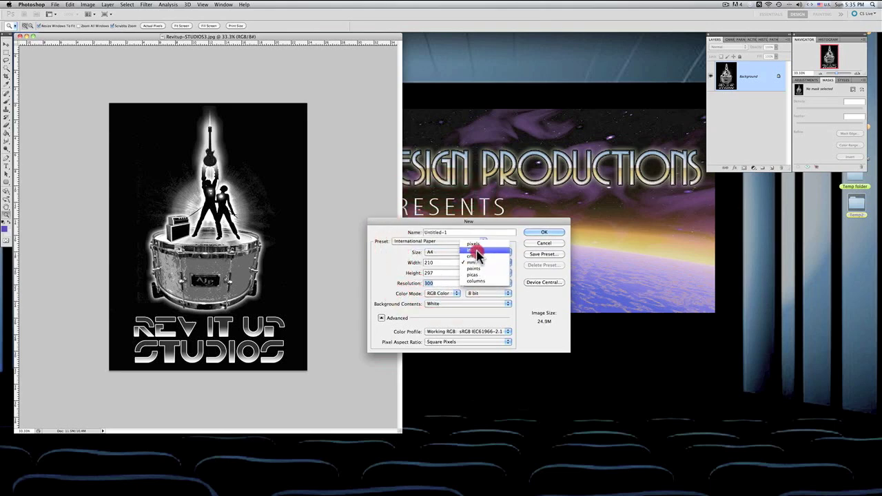
click(478, 254)
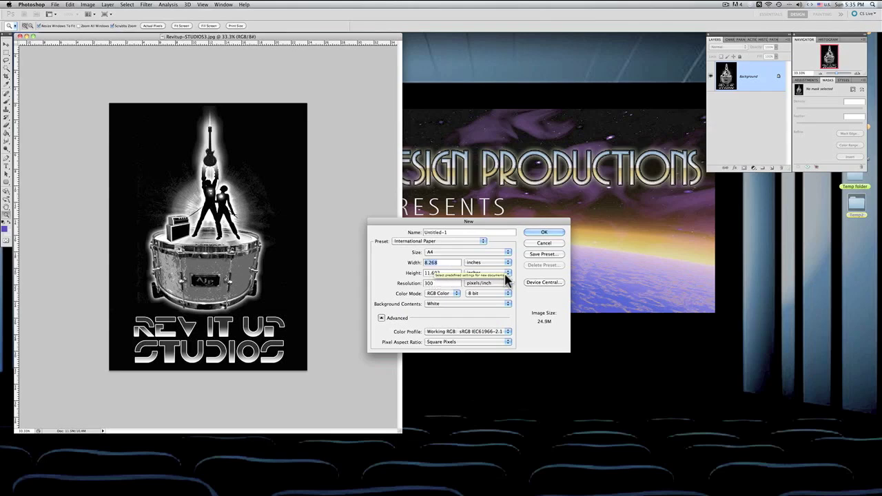
click(462, 252)
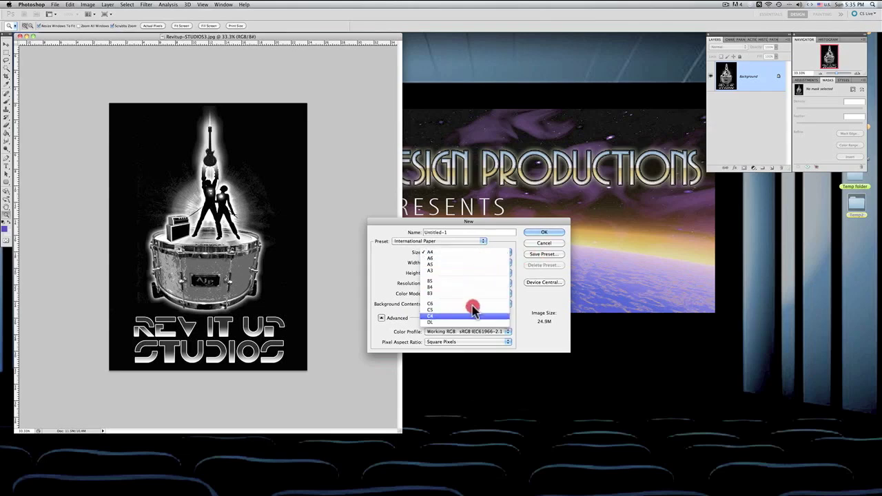
click(558, 310)
click(468, 241)
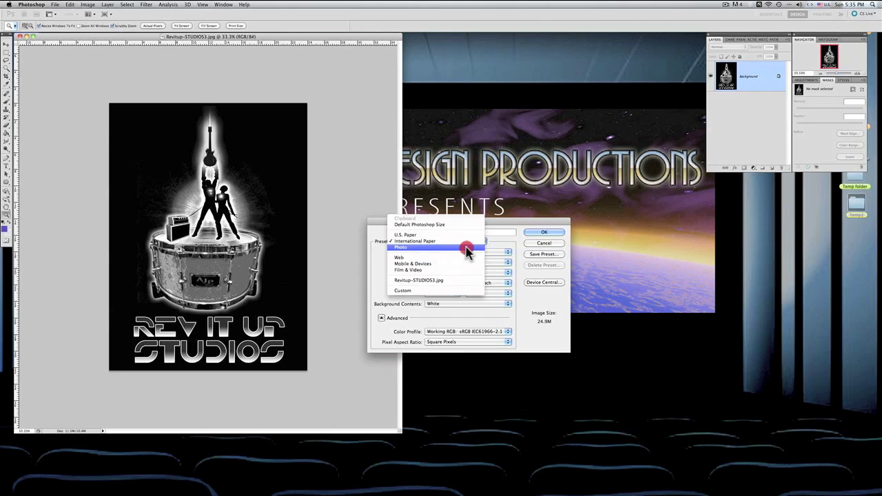
- Apply the Photo preset, review its print sizes, and keep Landscape 2 x 3 at 300 ppi
click(467, 248)
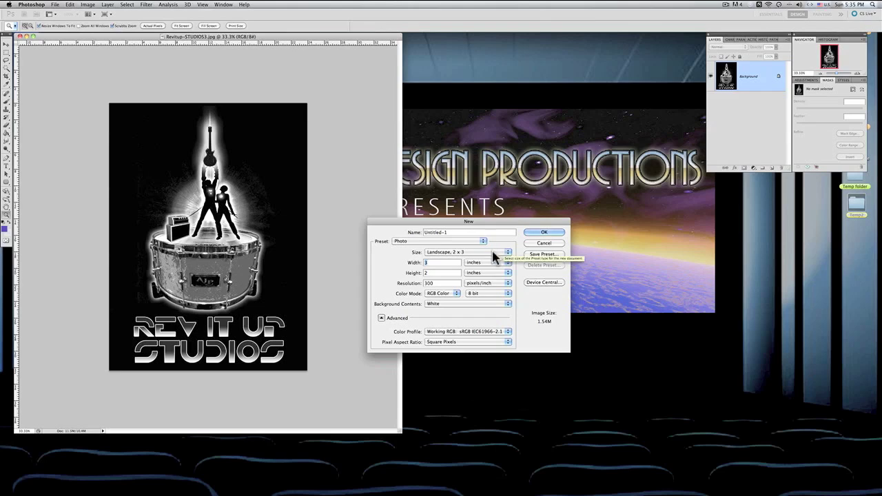
click(492, 254)
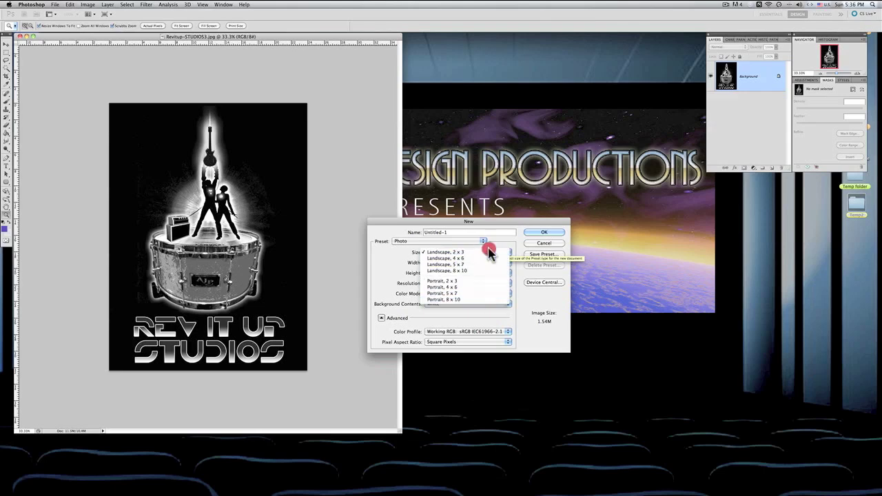
click(533, 296)
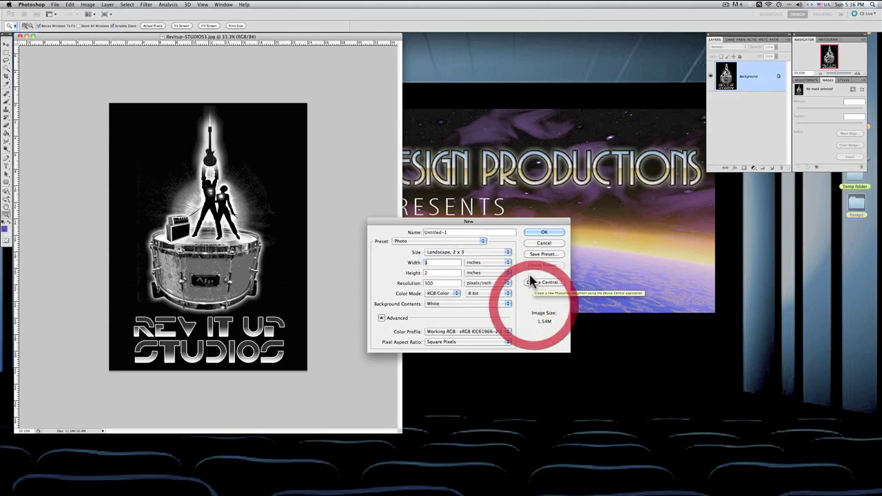
click(418, 263)
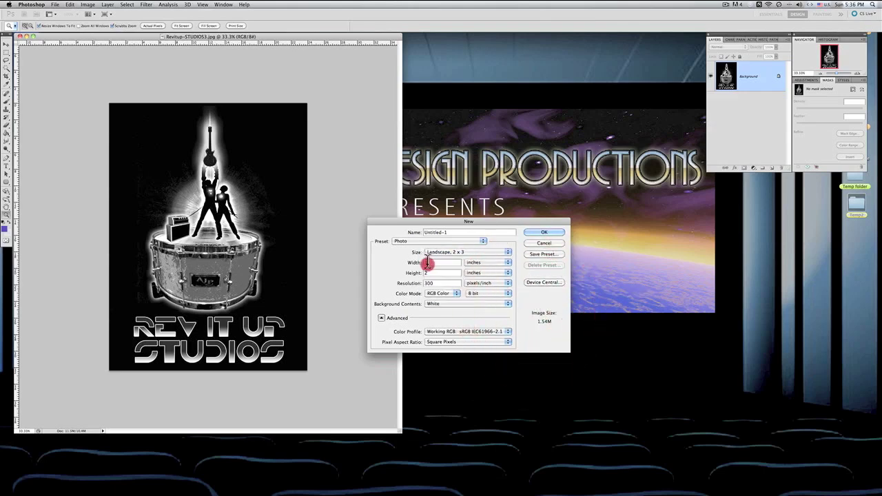
click(418, 273)
click(422, 263)
click(421, 274)
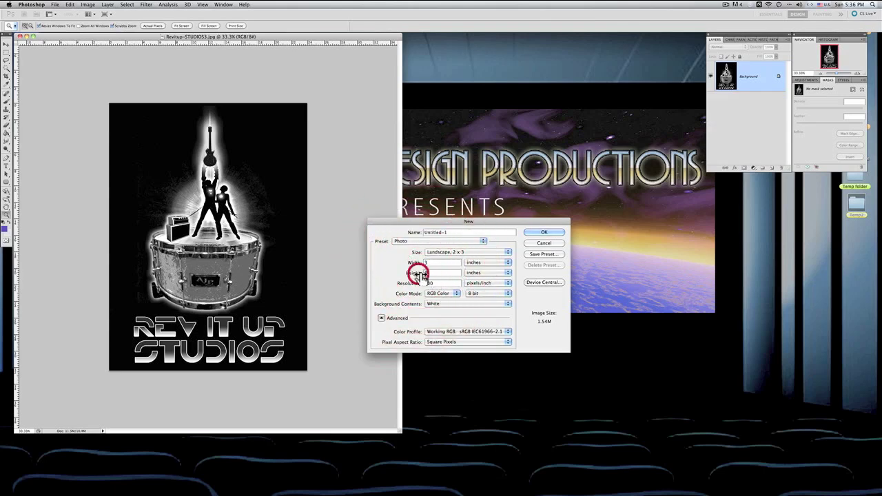
click(452, 253)
click(532, 252)
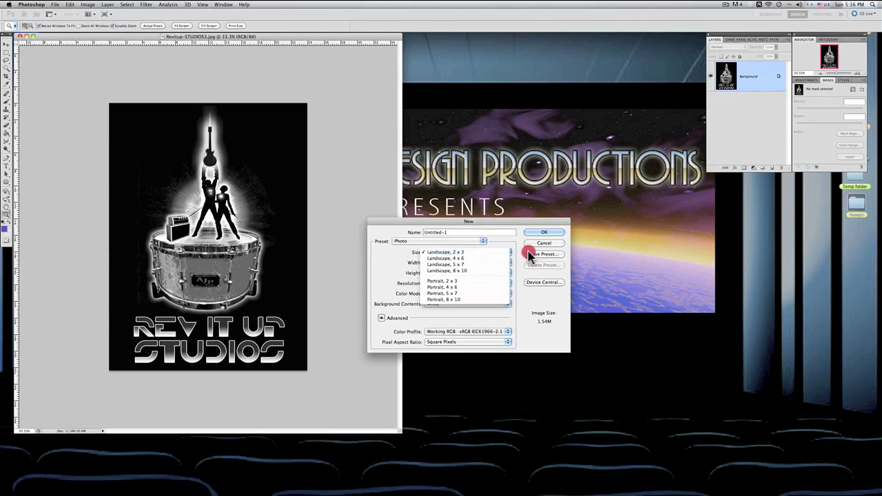
click(467, 243)
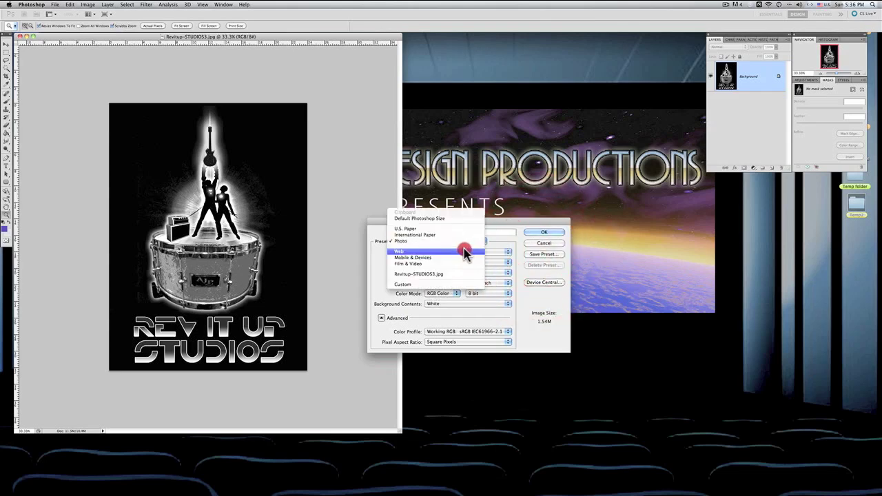
- Apply the Web preset (640 x 480, 72 ppi), view the width in inches (8.889), then return to pixels
click(464, 253)
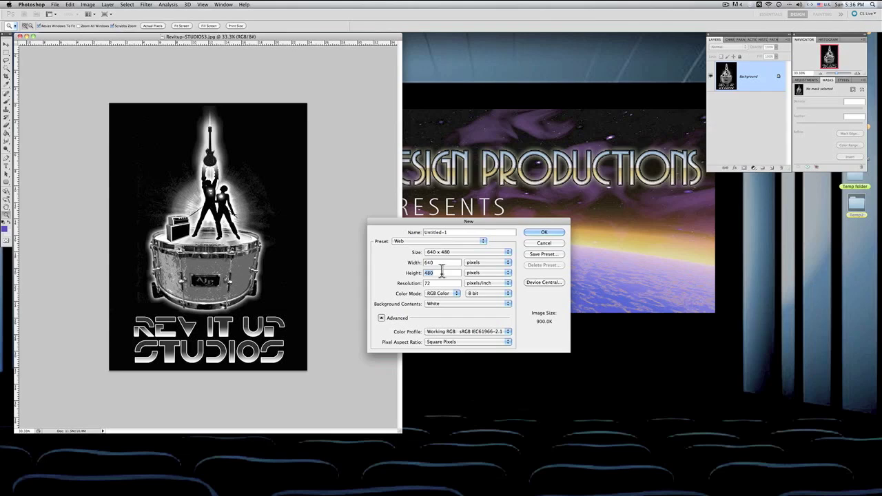
click(488, 272)
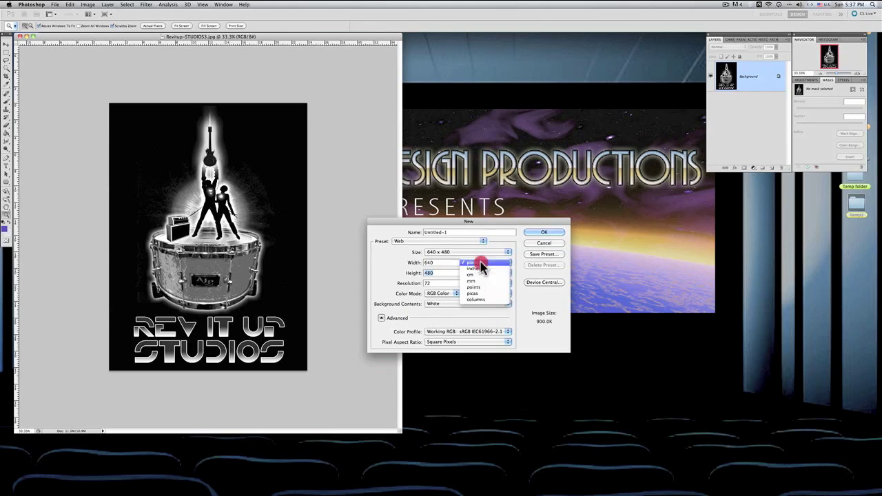
click(480, 273)
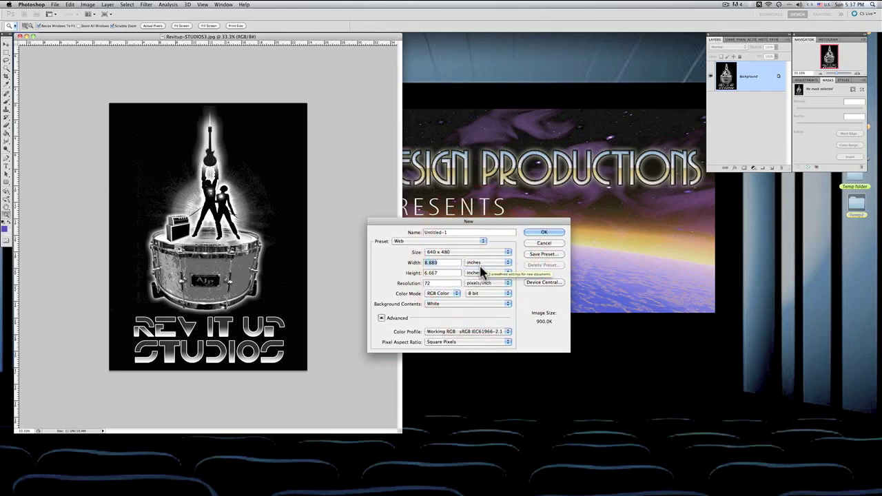
click(426, 263)
double_click(427, 262)
click(483, 262)
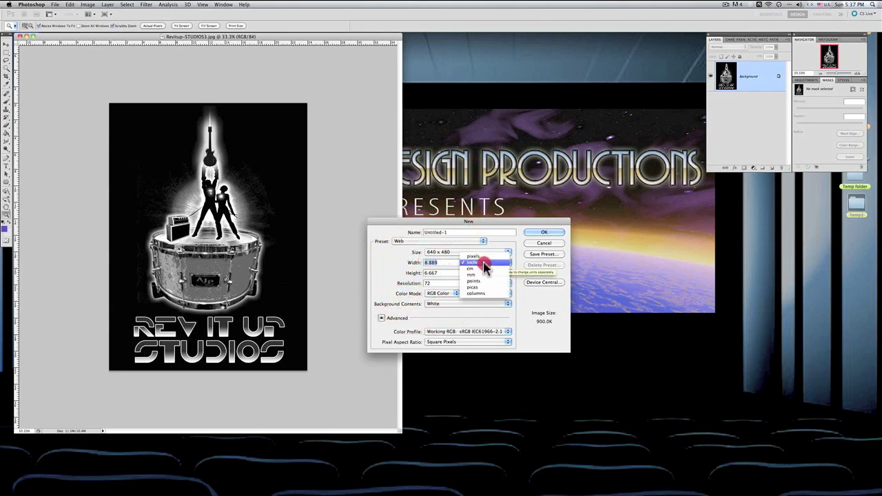
click(483, 256)
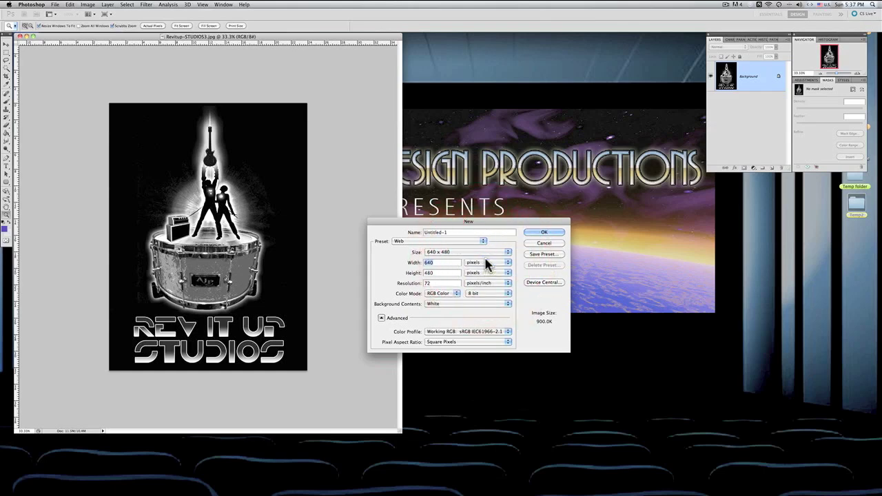
- Apply the Mobile & Devices preset, review its screen sizes keeping 176 x 208, and reopen the preset list
click(442, 243)
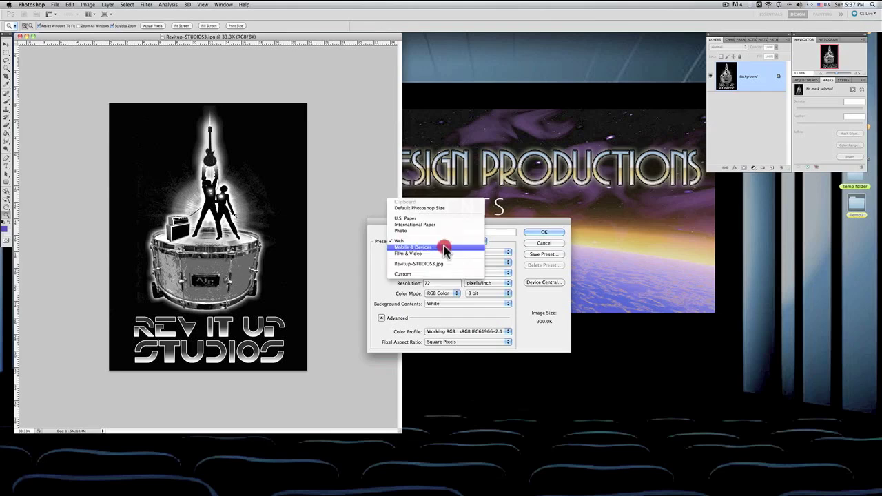
click(444, 248)
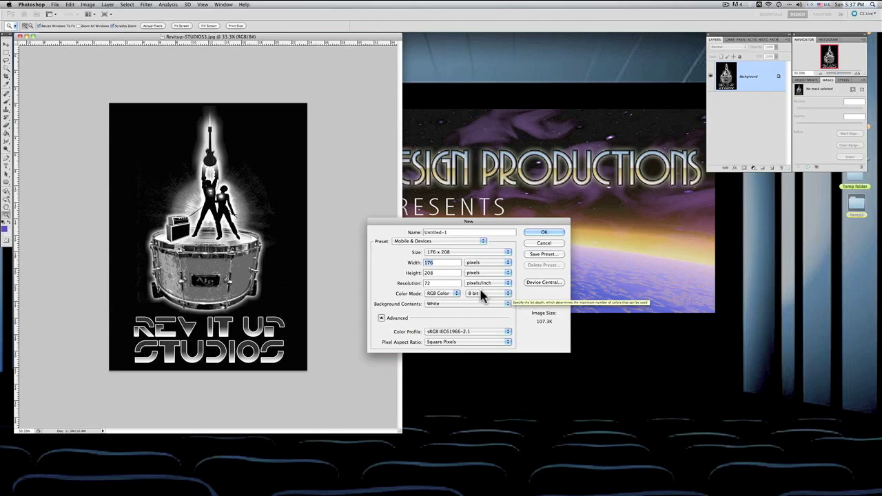
click(468, 254)
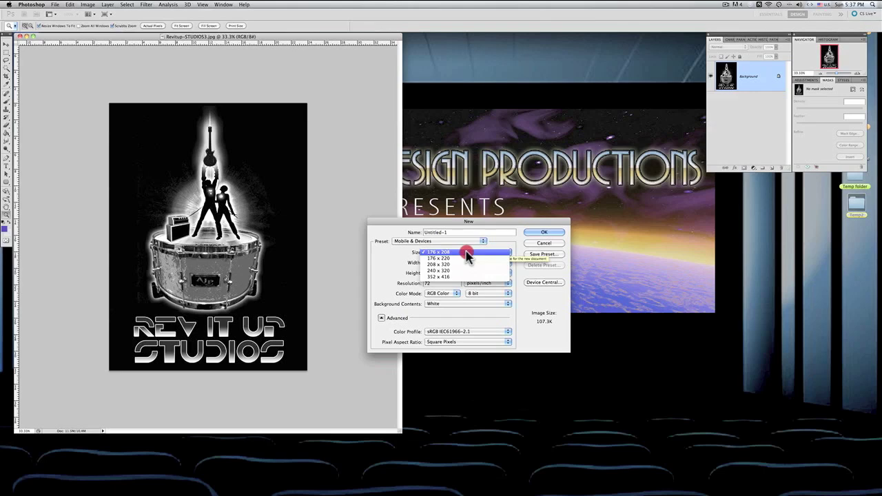
click(467, 255)
click(461, 241)
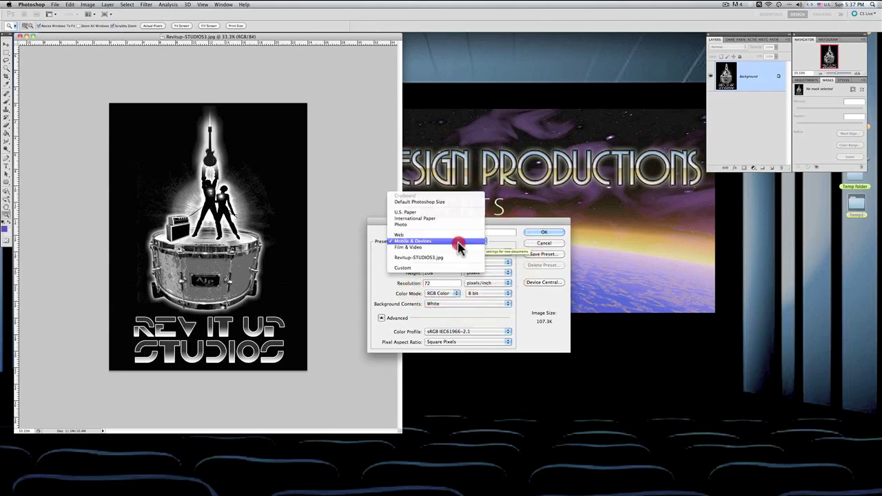
- Apply Film & Video (NTSC DV, 720 x 480) and display its NTSC, PAL, HDV and Film sizes
click(458, 249)
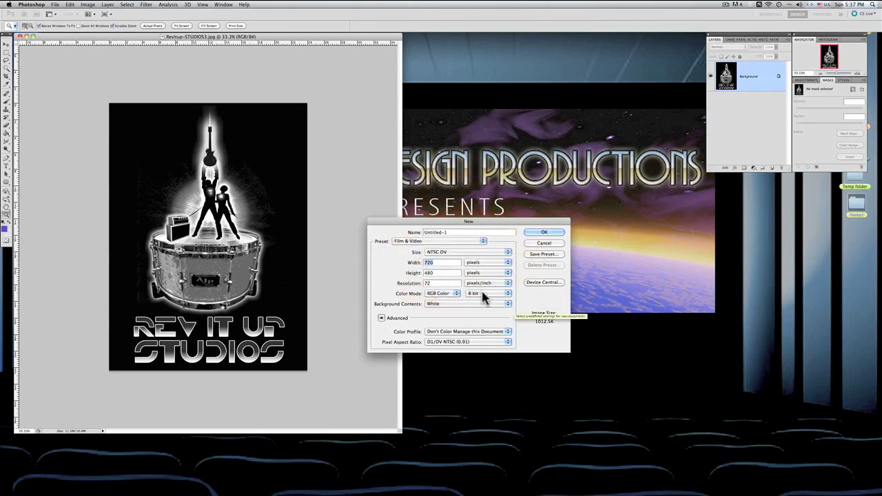
click(453, 253)
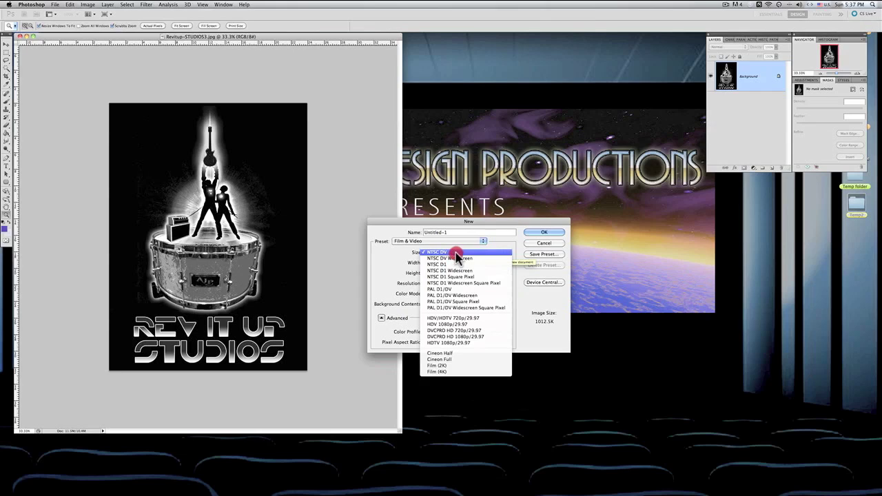